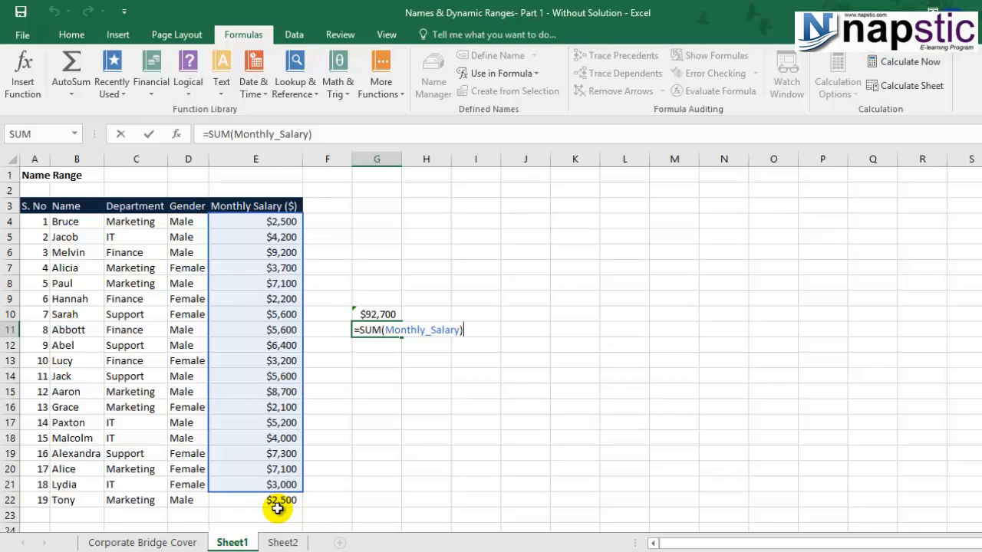
Commit =SUM(Monthly_Salary) in G11 so it returns 92700
key("ctrl+Return")
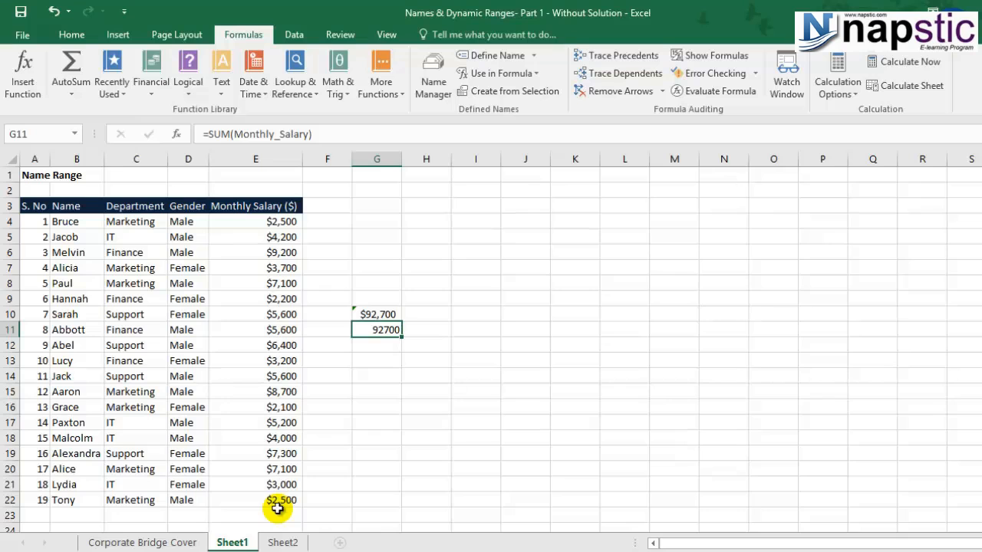
left_click(492, 334)
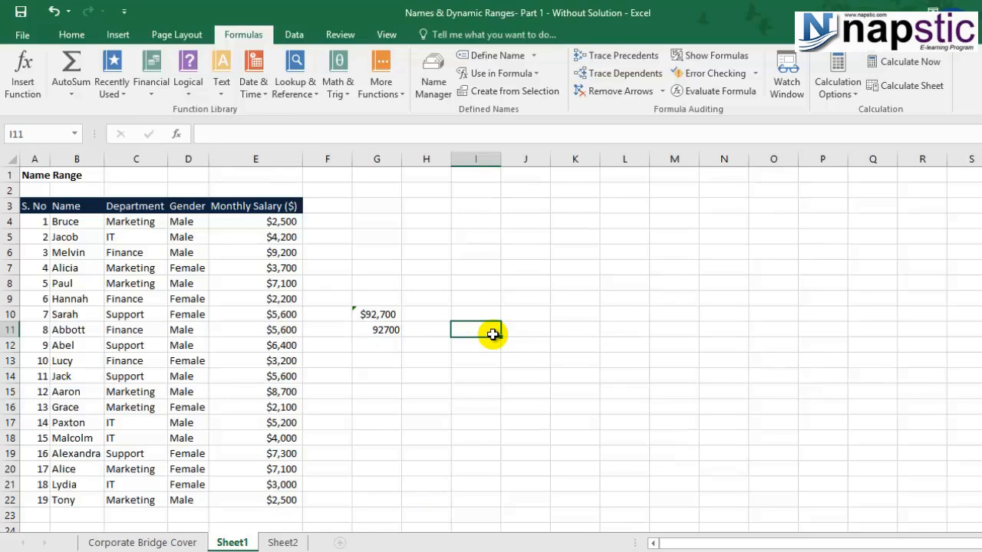
Start I11's formula as =OFFSET(E3,0,0,COUNTA( using autocomplete for OFFSET and COUNTA
type("=off")
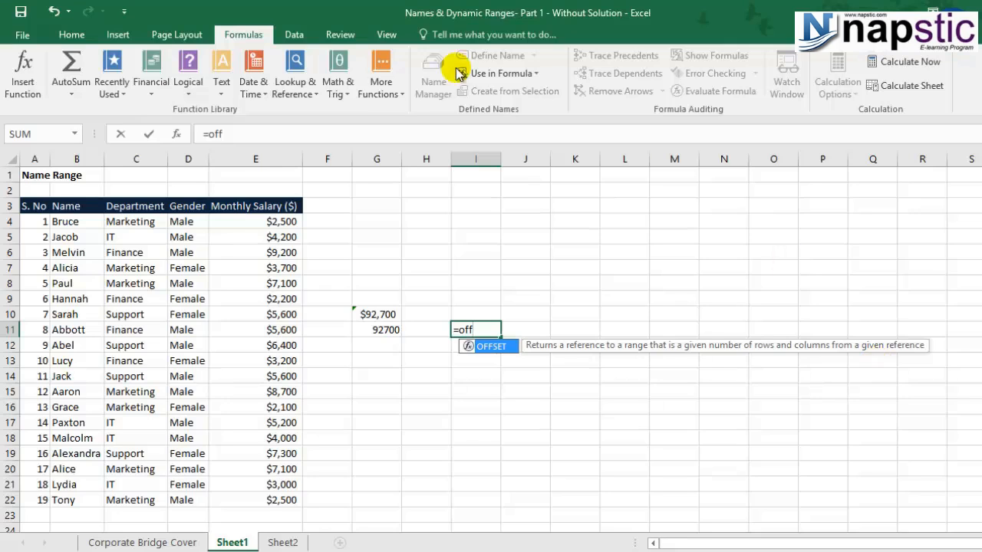
double_click(495, 349)
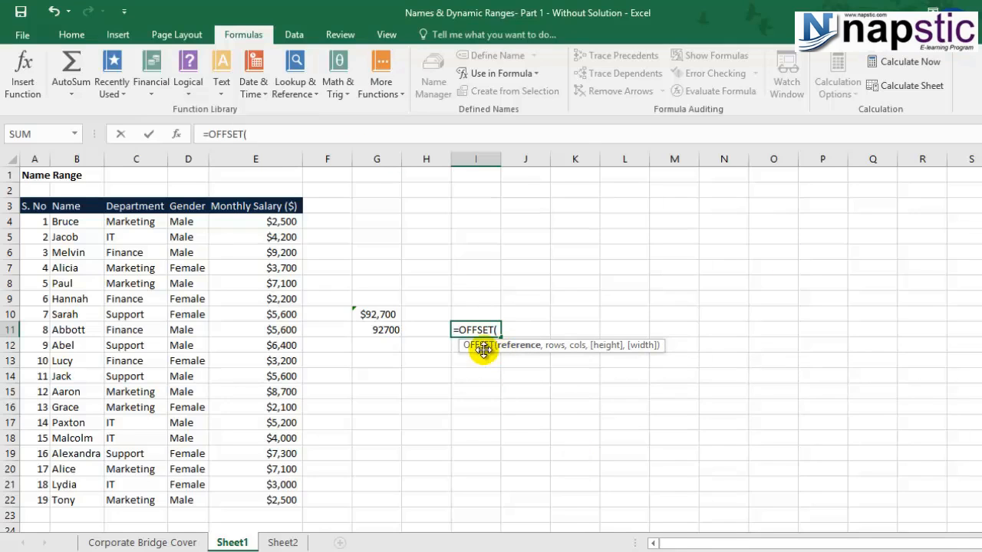
left_click(222, 206)
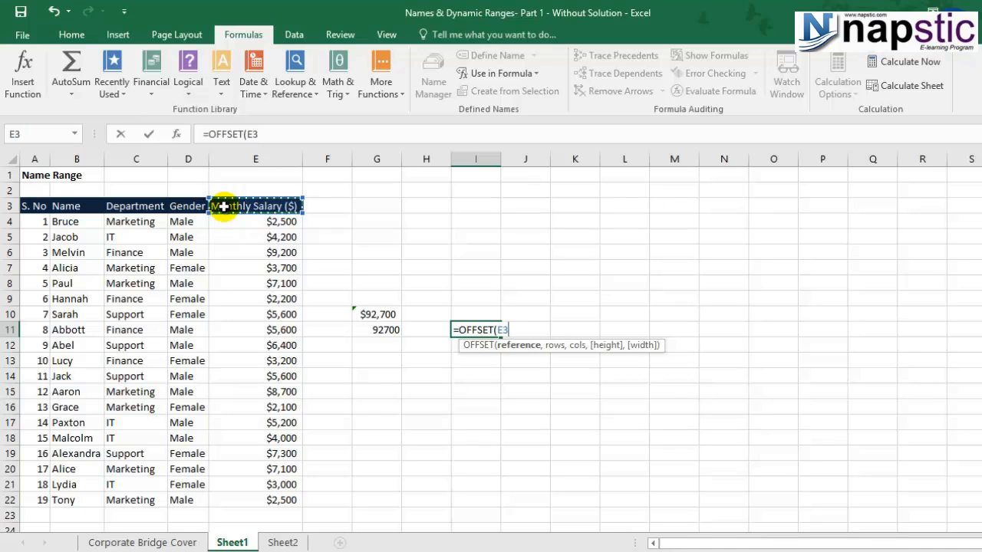
type(",")
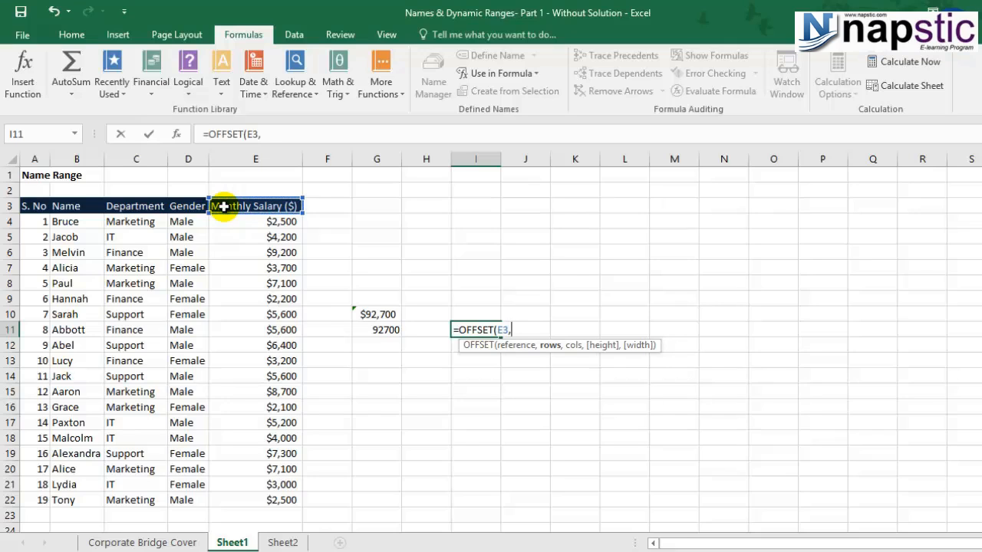
type("0,0")
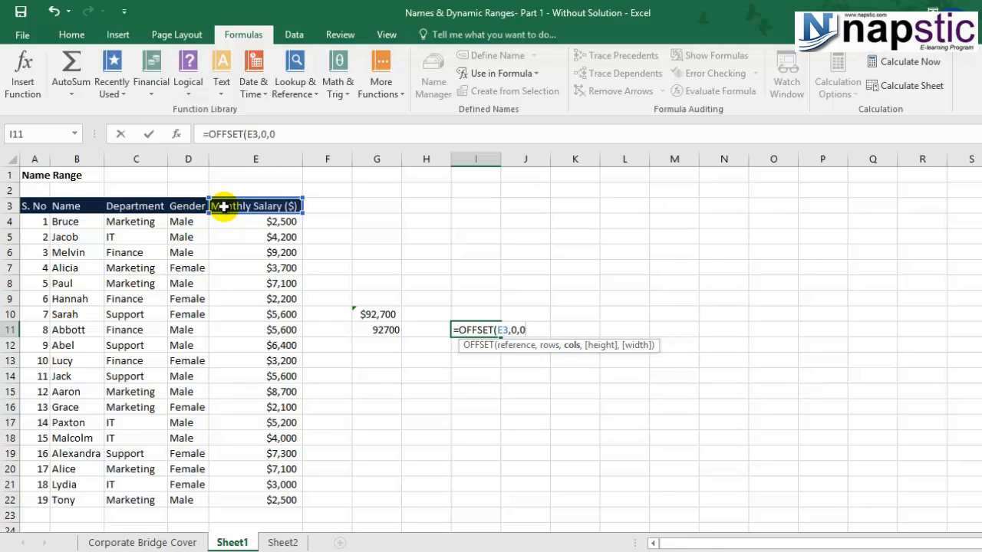
type(",")
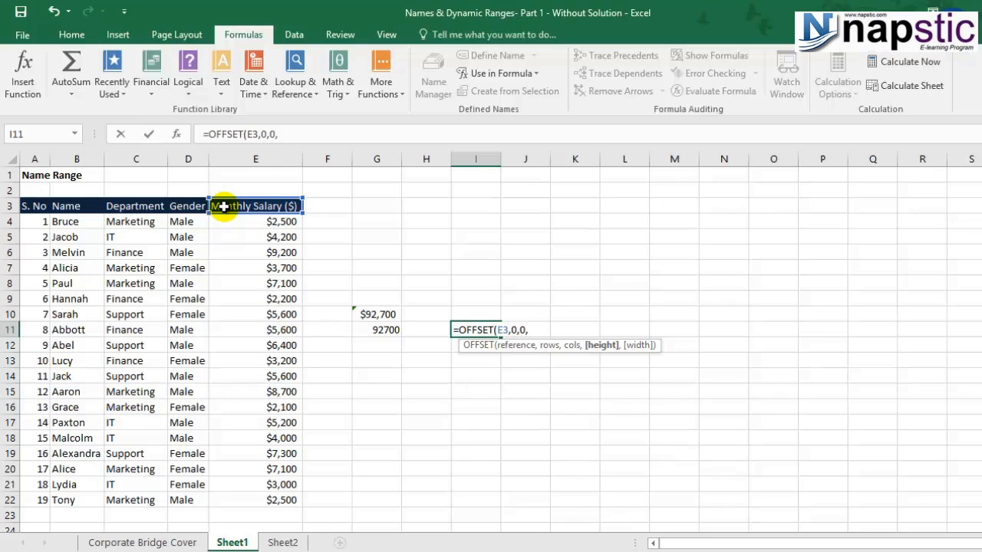
type("count")
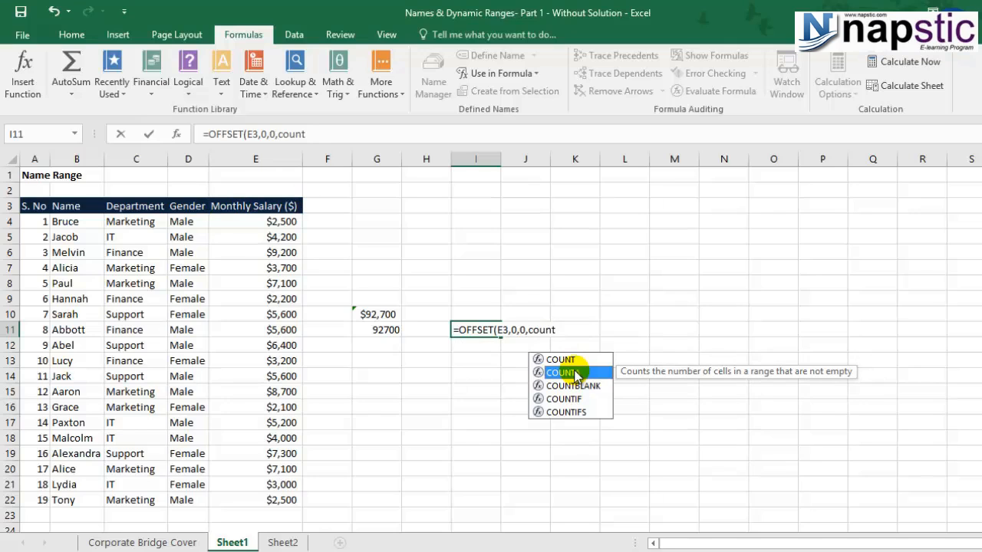
double_click(575, 373)
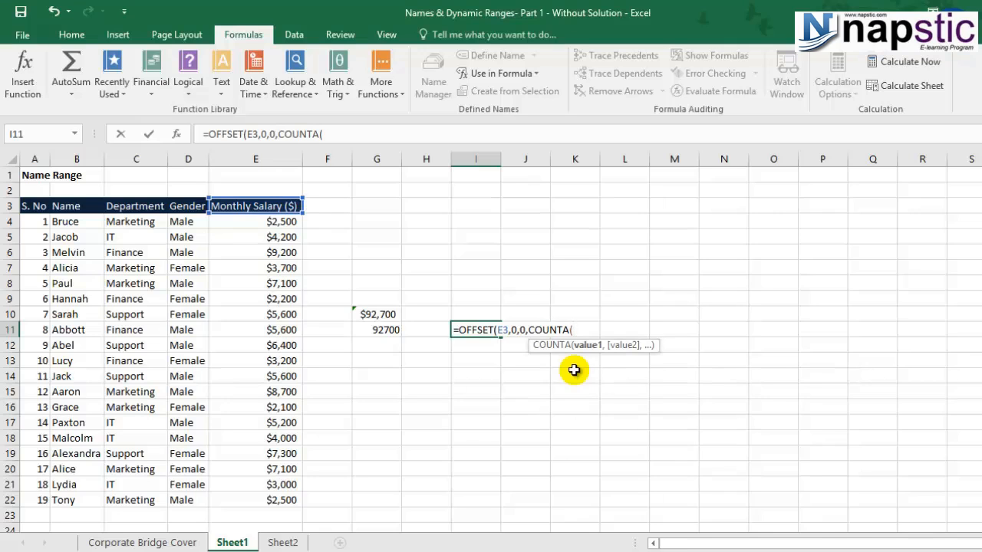
Finish I11 as =OFFSET(E3,0,0,COUNTA(E:E),1), which displays 5600
left_click(283, 156)
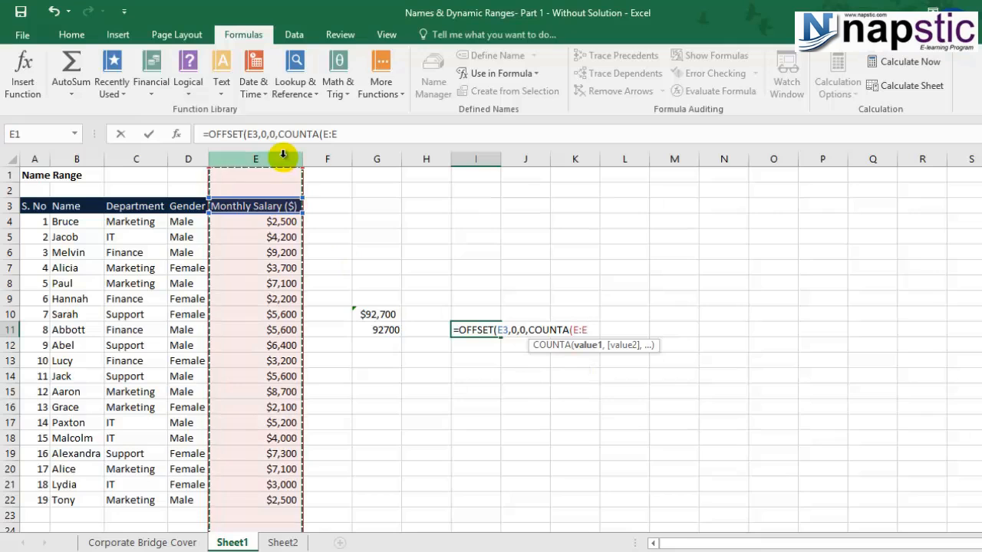
type("),")
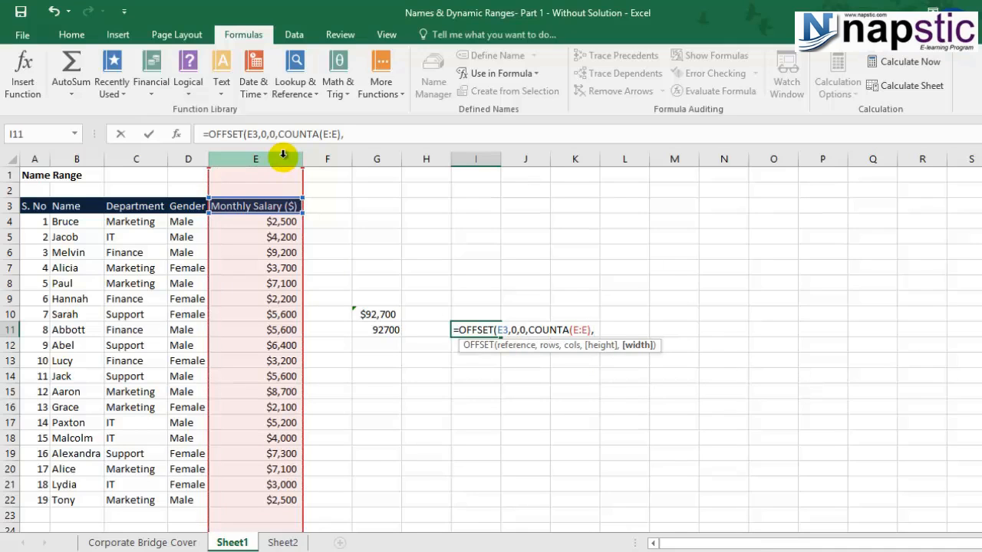
type("1")
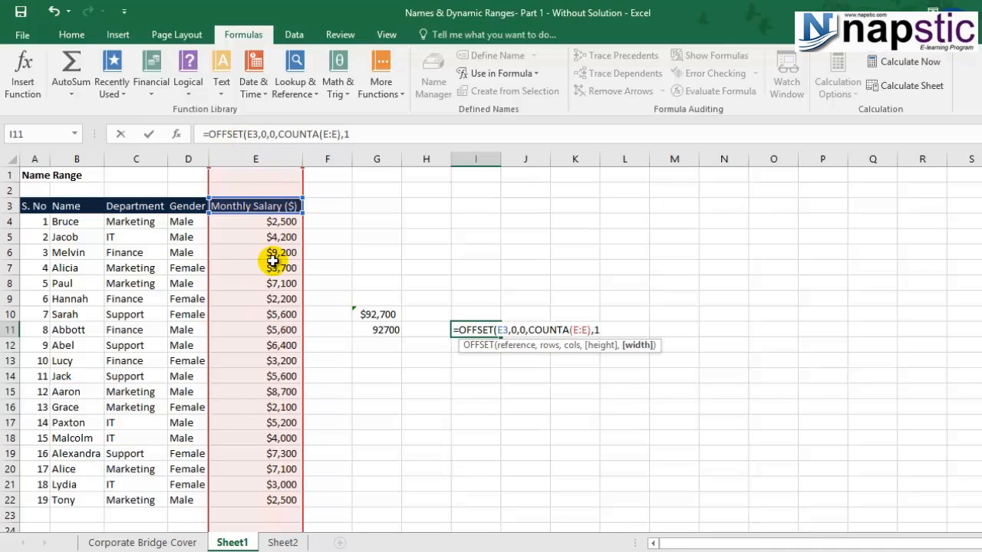
type(")")
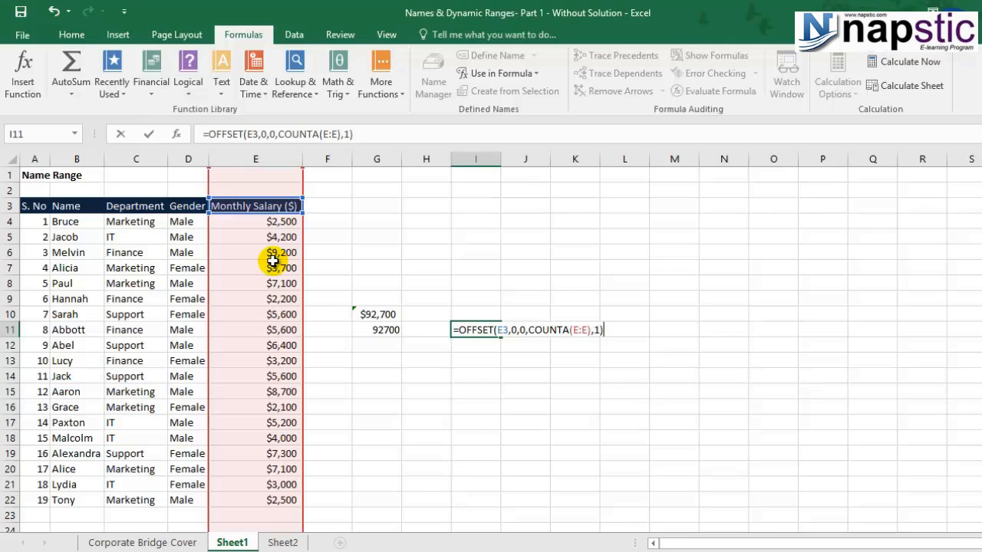
key("Return")
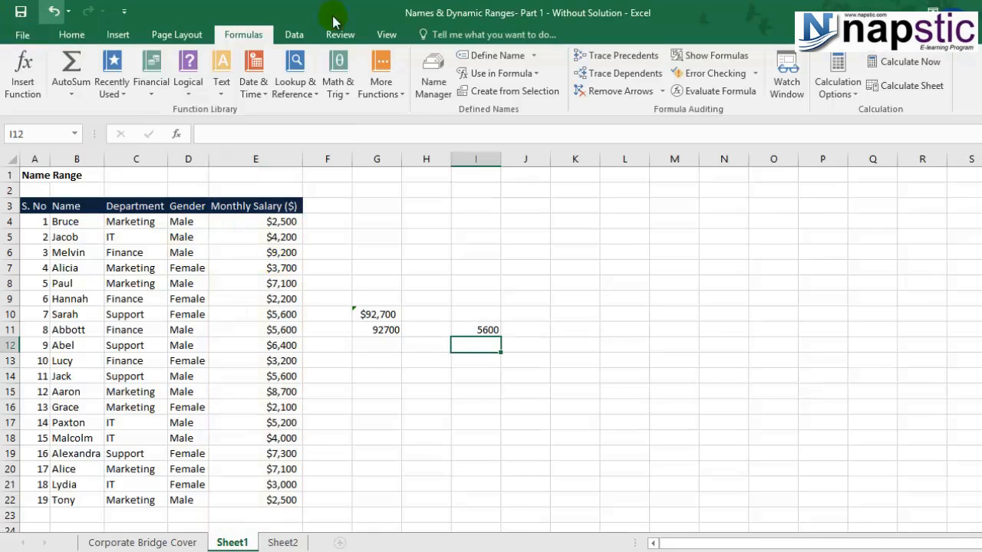
left_click(491, 330)
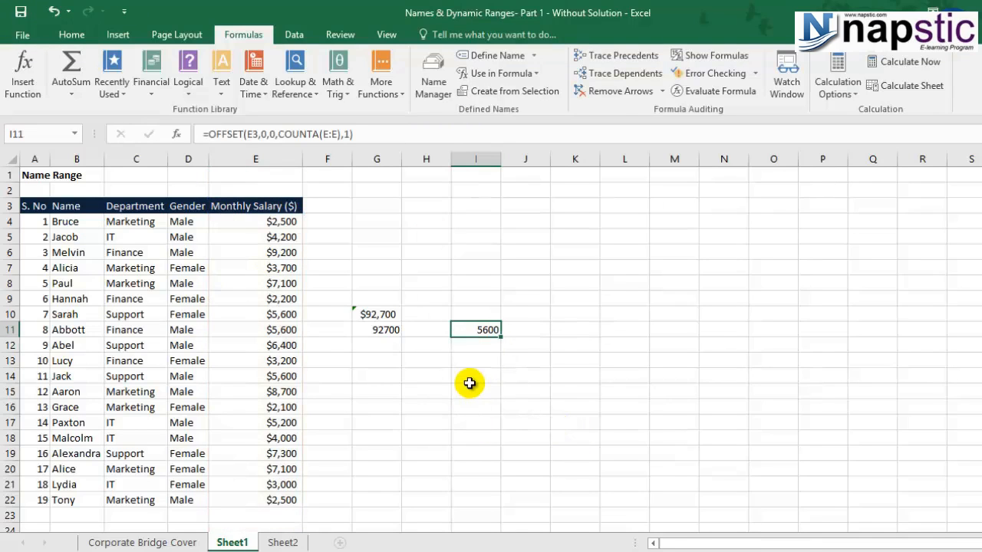
key("F2")
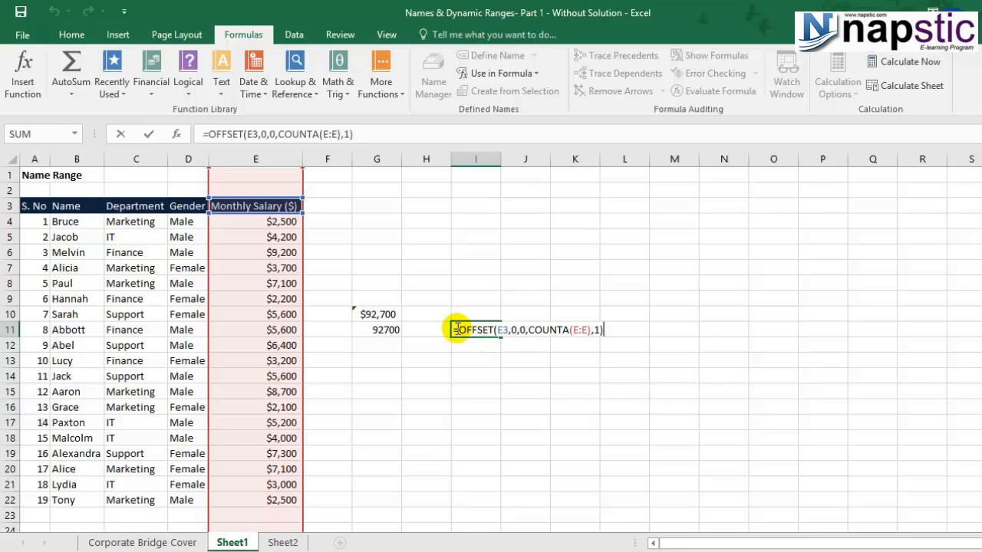
left_click_drag(461, 330, 622, 333)
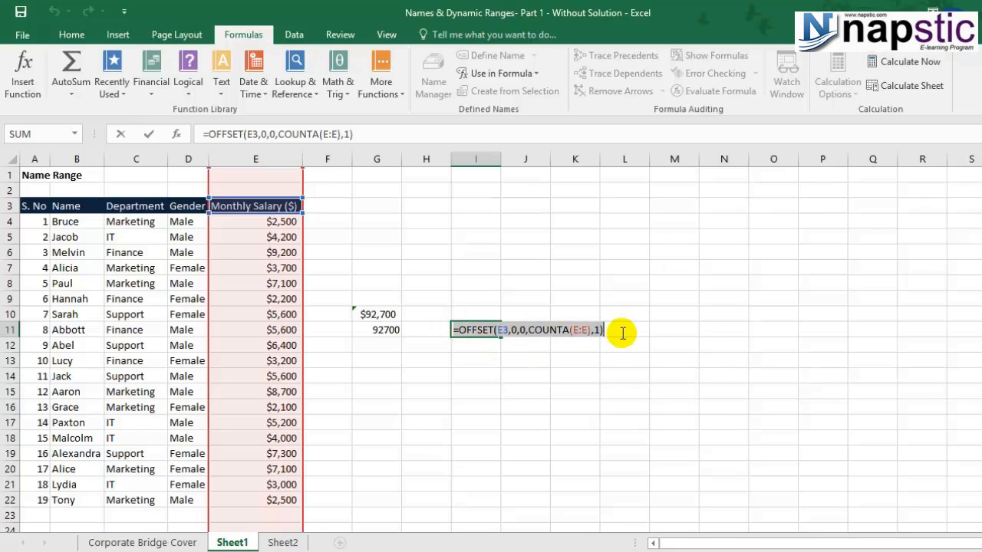
left_click(460, 379)
key("Escape")
left_click(433, 90)
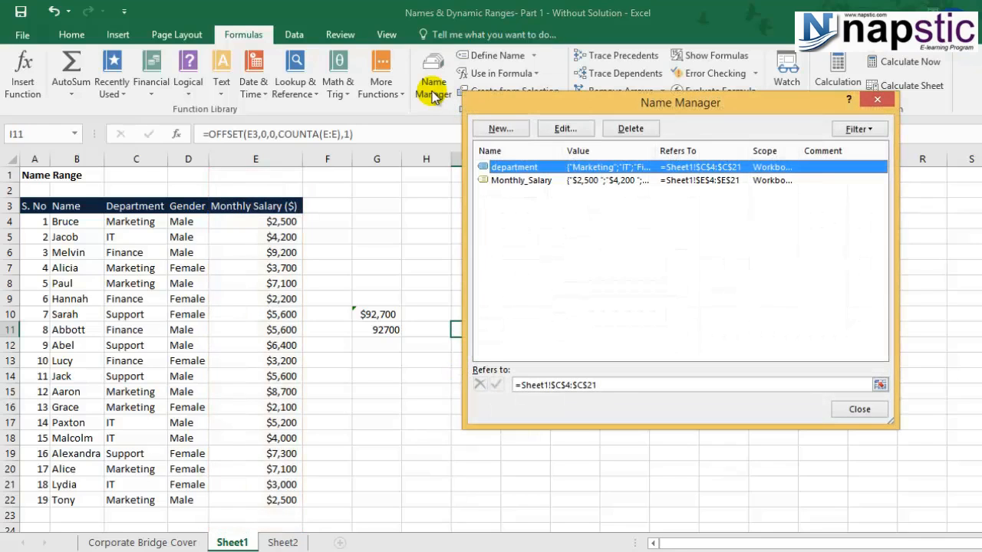
left_click(507, 180)
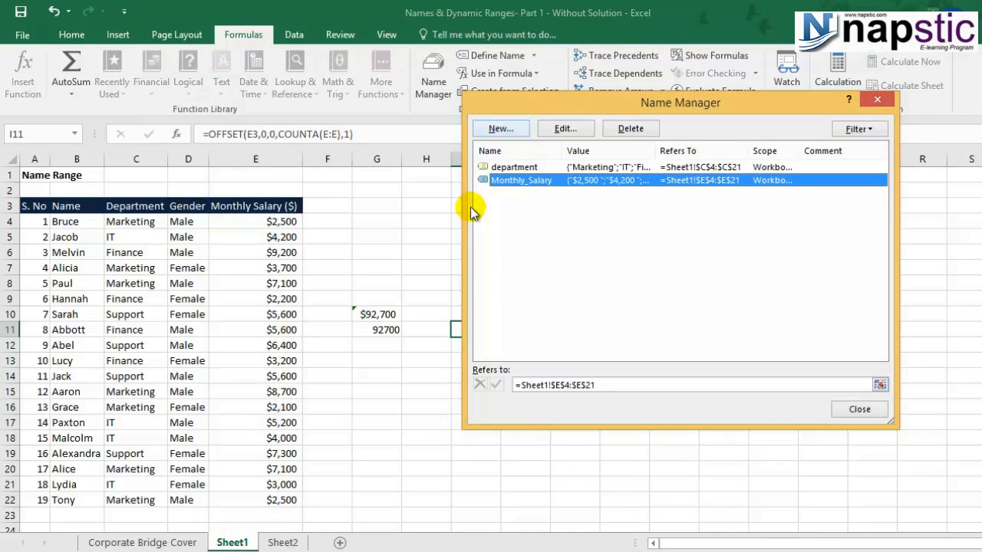
left_click(879, 98)
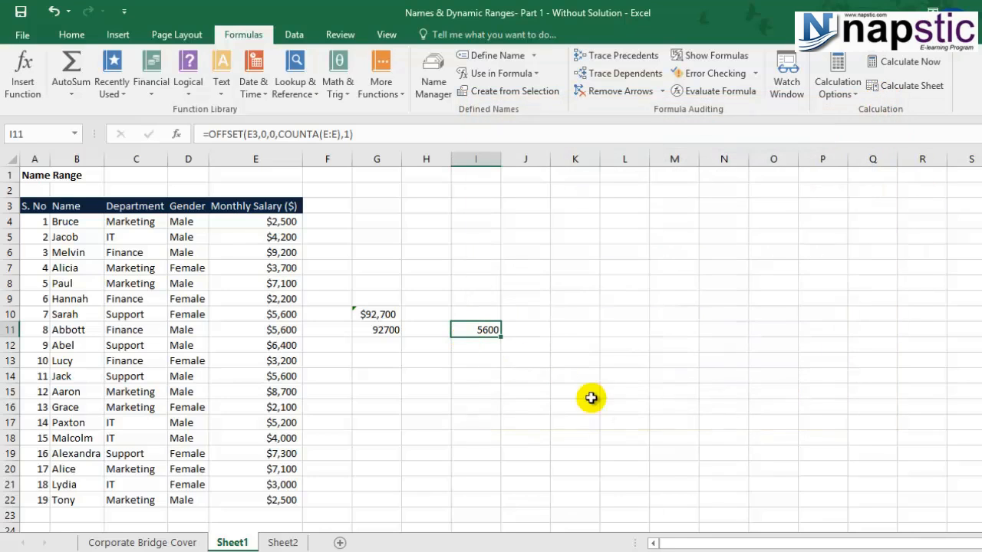
left_click(253, 133)
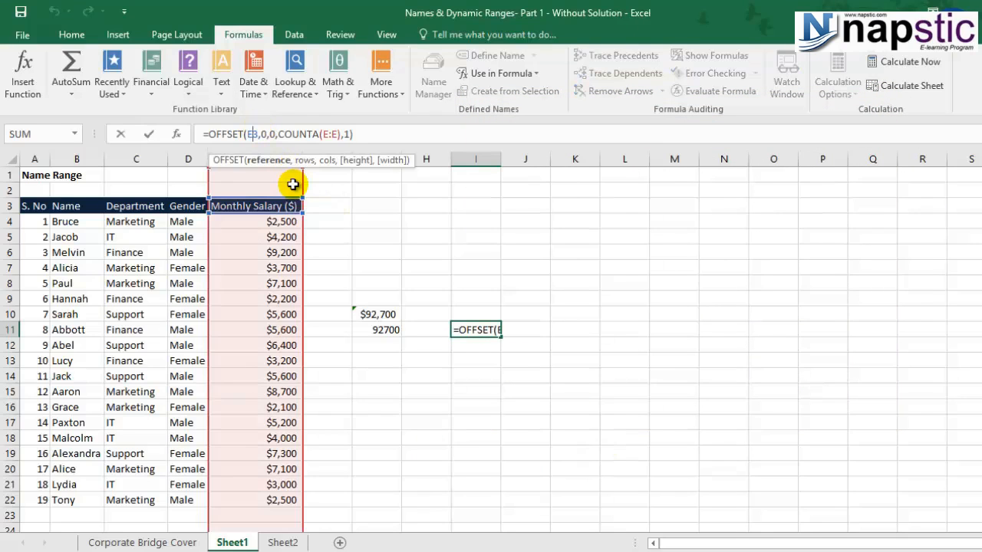
key("F4")
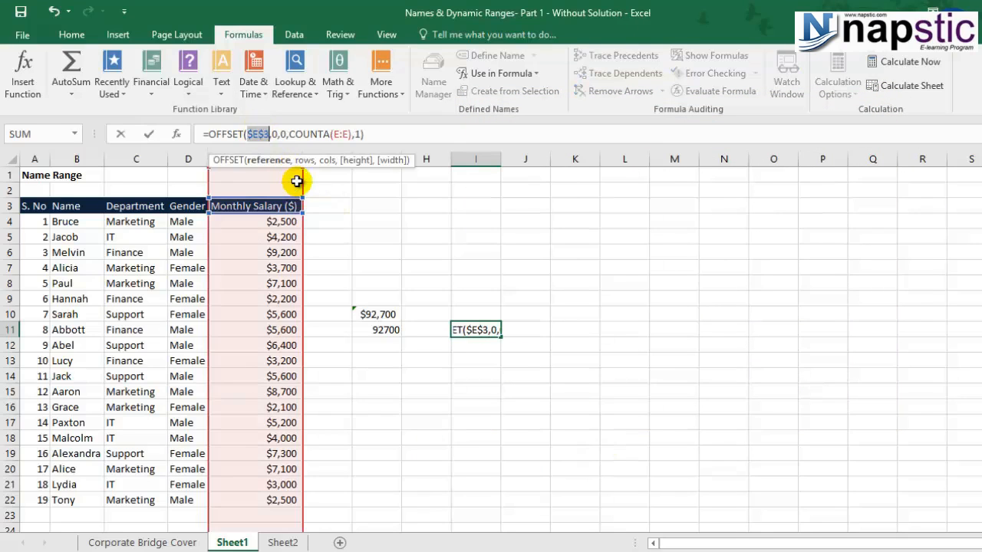
left_click(341, 135)
key("F4")
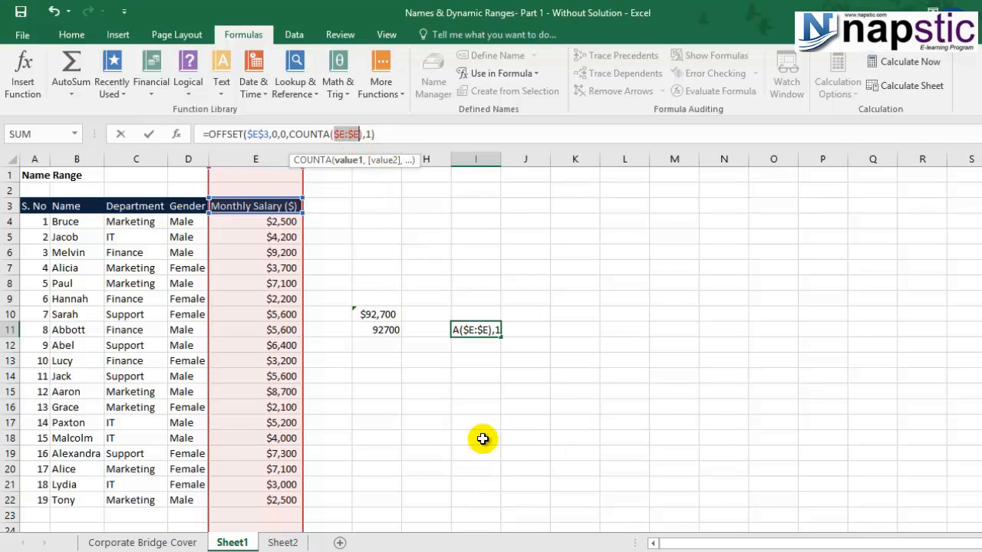
key("Return")
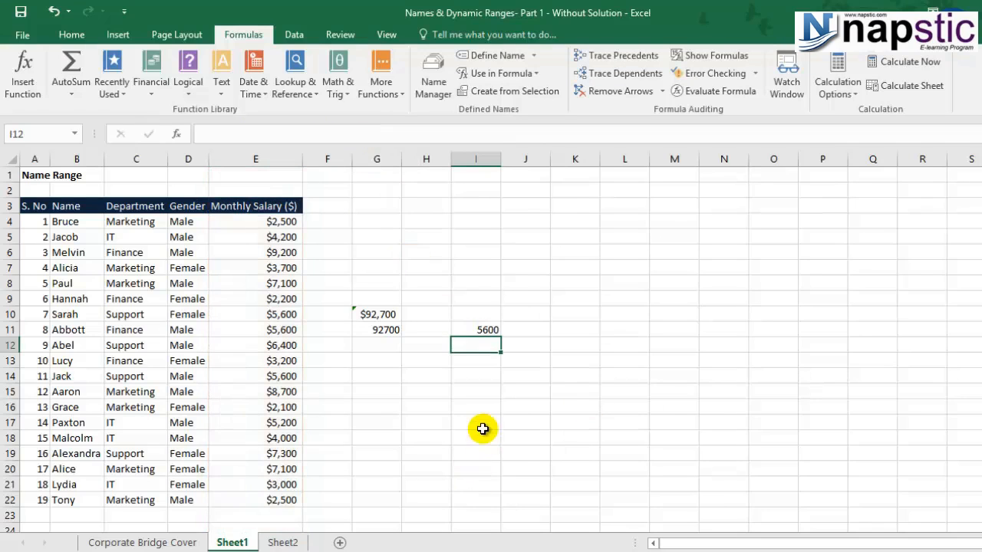
left_click(463, 332)
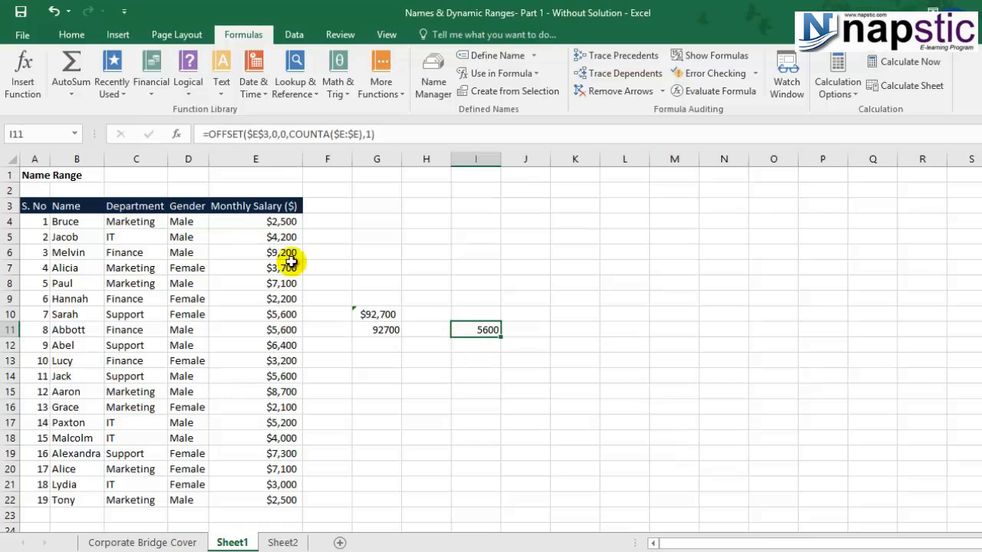
left_click(213, 136)
key("Escape")
left_click(376, 365)
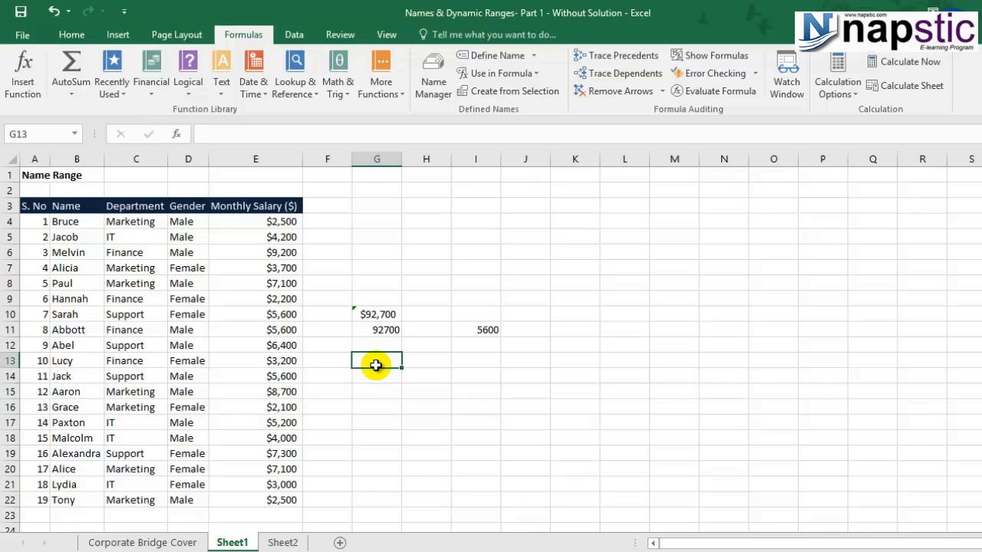
Label G13 'monthly_salary' and autofit column G to the label
type("monthly")
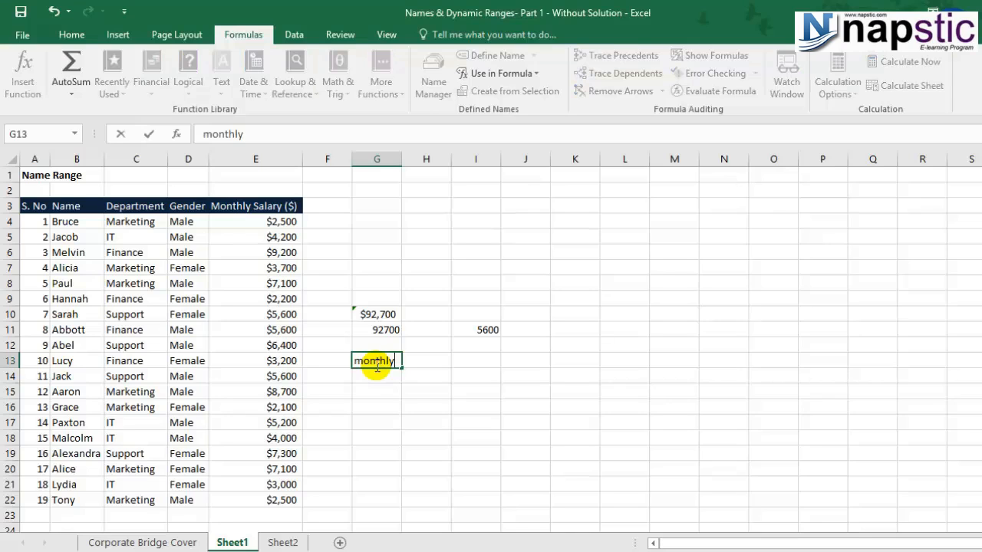
type("_salary")
key("Return")
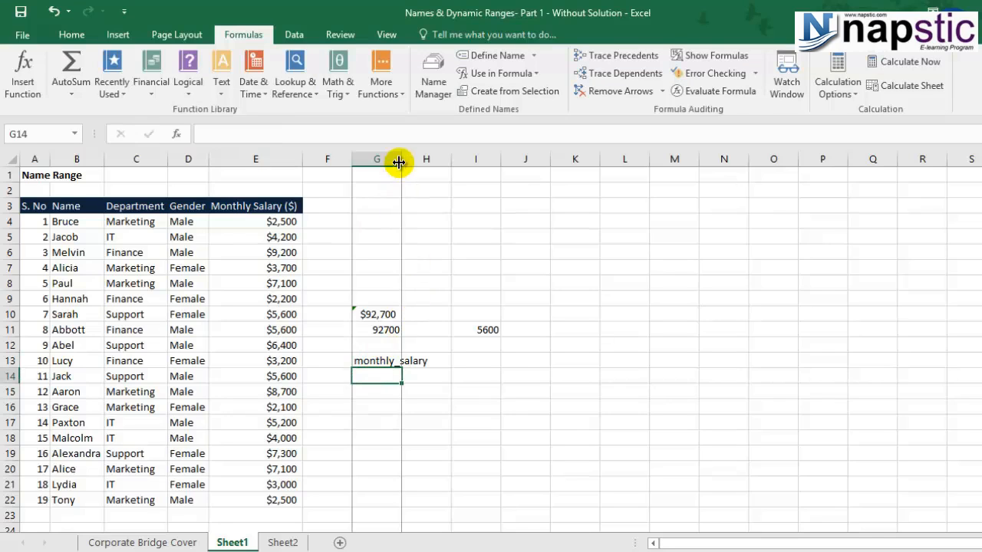
double_click(401, 159)
Enter =SUM(Monthly_Salary) in H13, returning 92700, and check its covered cells
left_click(467, 362)
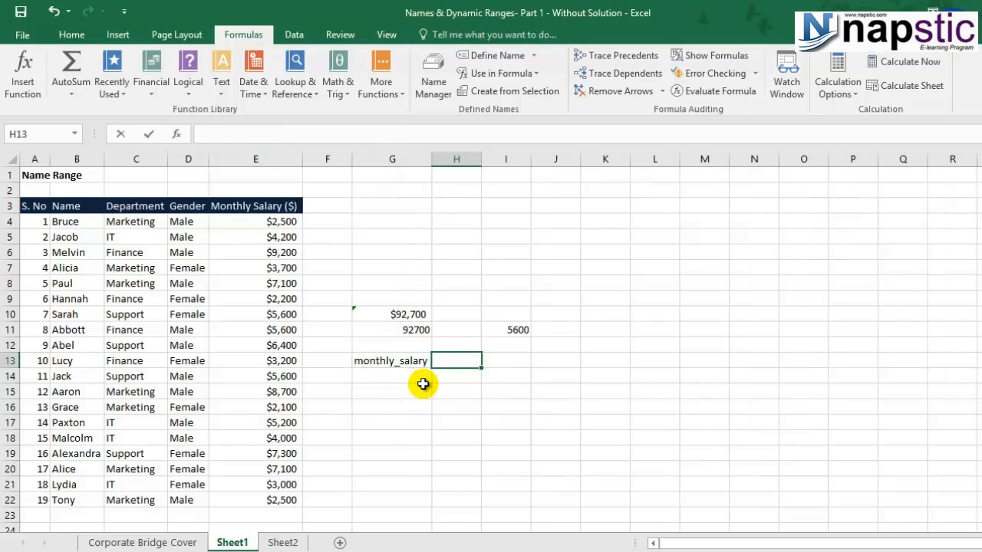
type("=sum(m")
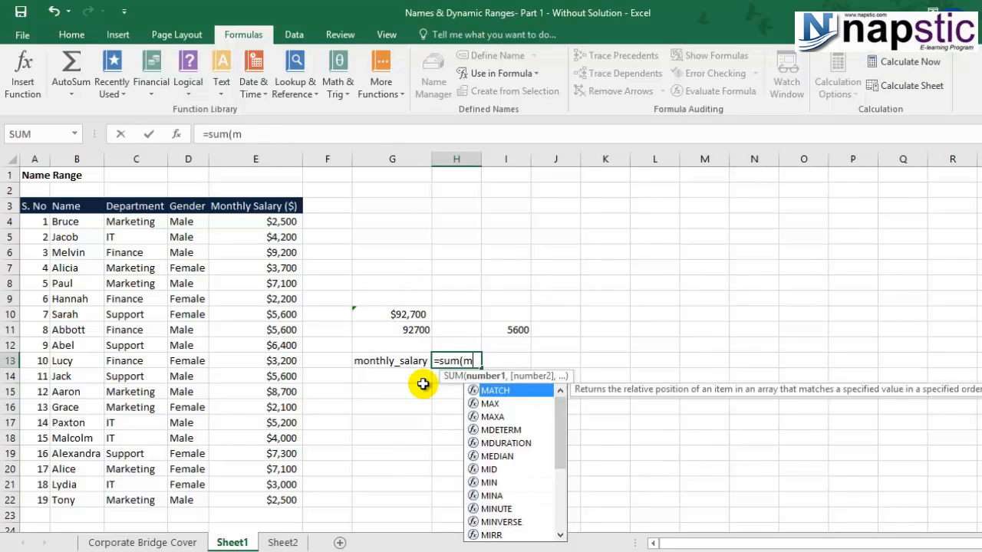
type("ont")
double_click(527, 403)
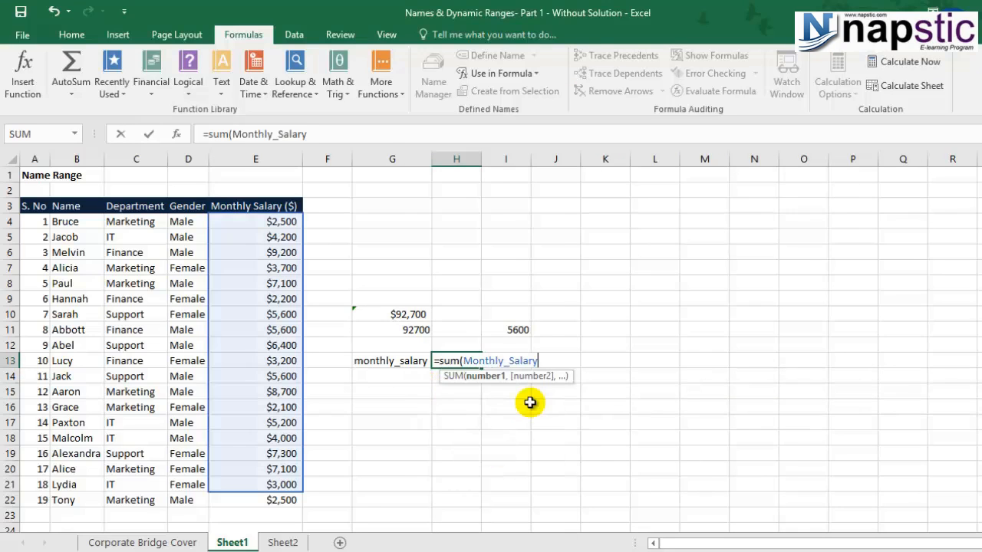
type(")")
key("Return")
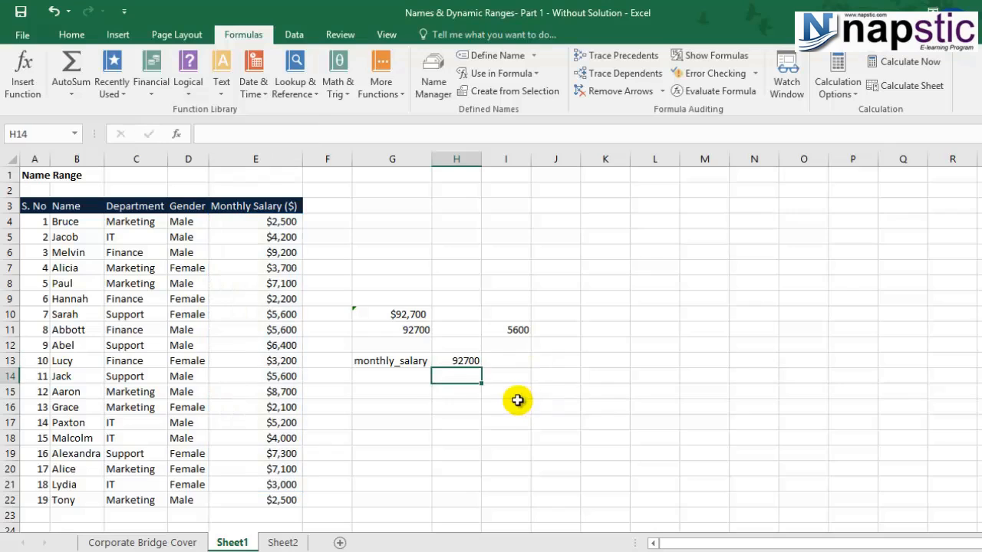
double_click(459, 361)
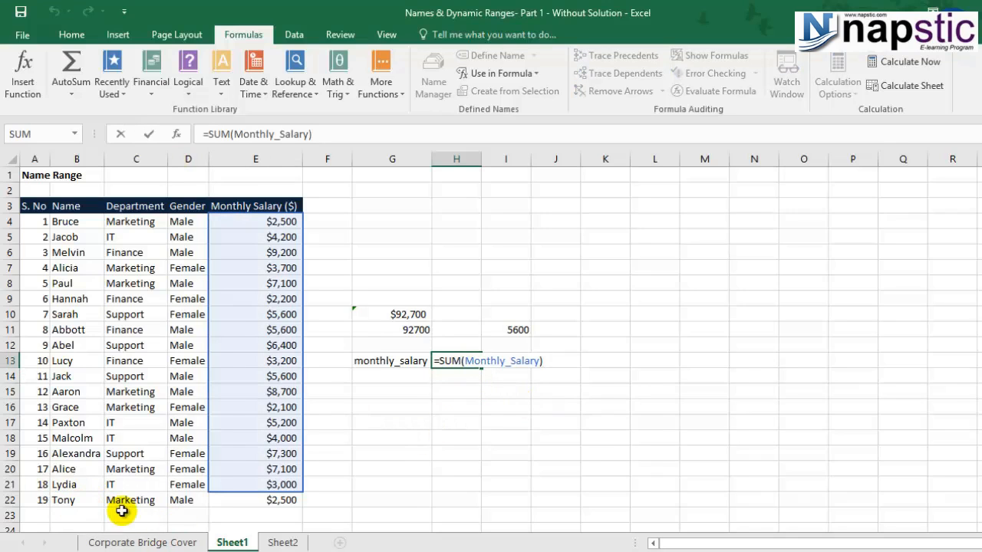
key("Escape")
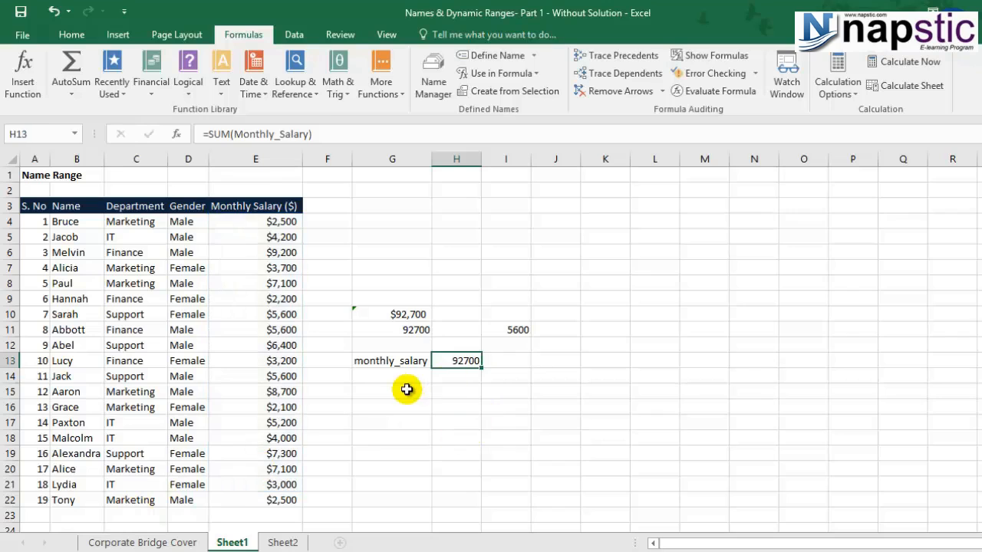
left_click(407, 390)
Label G15 'dynmaic_salary' and enter =SUM(dynamic_salary) in H15
type("dynm")
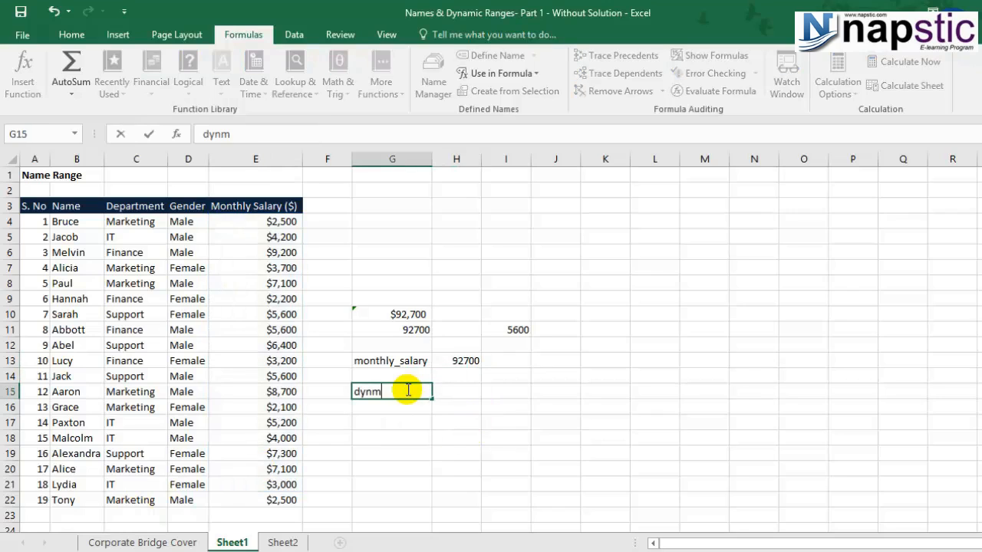
type("aic_salary")
key("Right")
type("=sum(dyn")
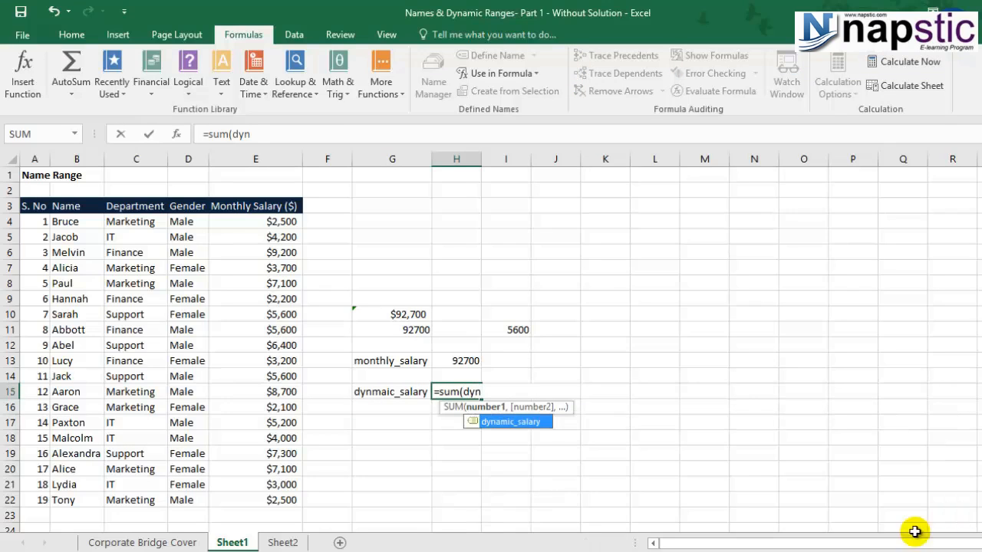
double_click(495, 422)
type(")")
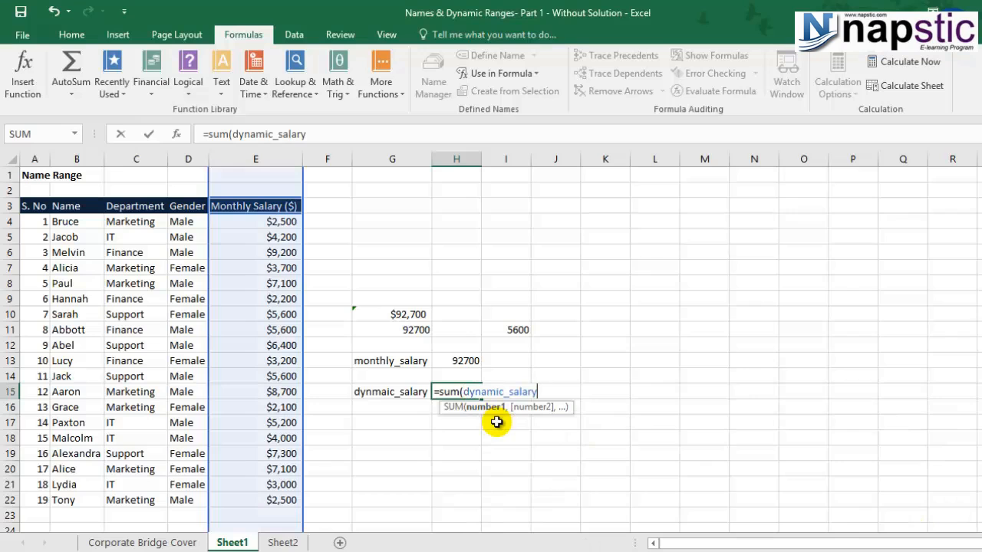
key("Return")
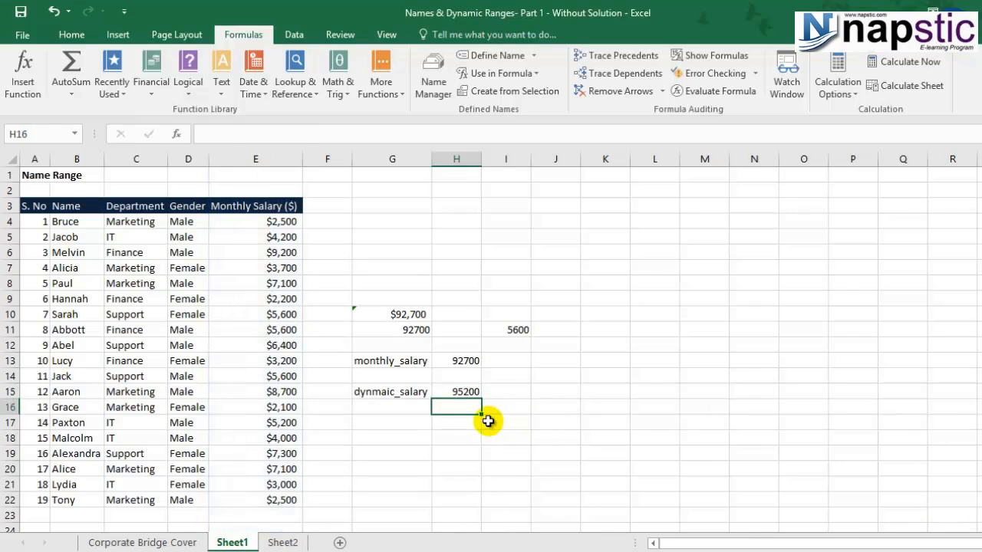
Inspect H15's dynamic range total of 95200 against H13's static 92700
key("Up")
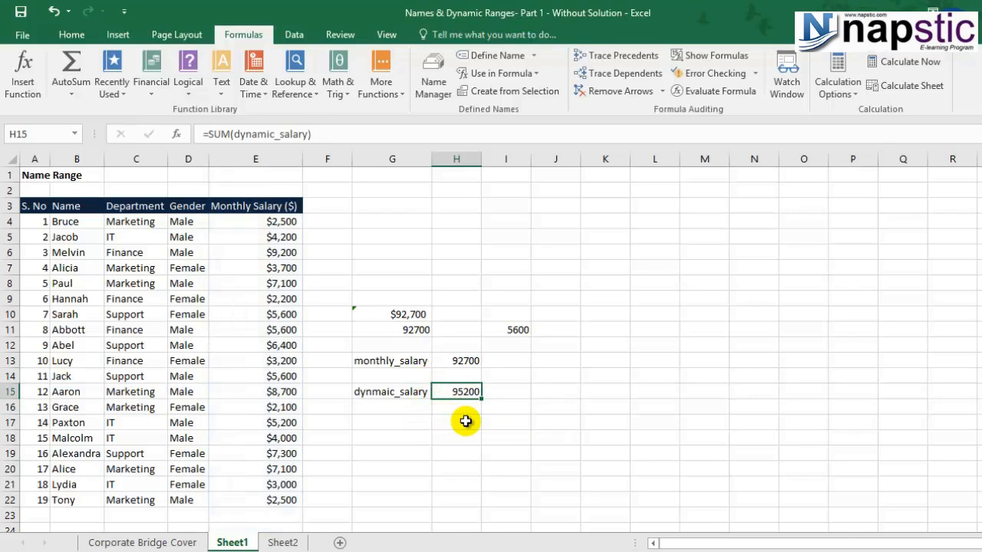
key("F2")
scroll(466, 421, "down", 2)
scroll(465, 420, "up", 2)
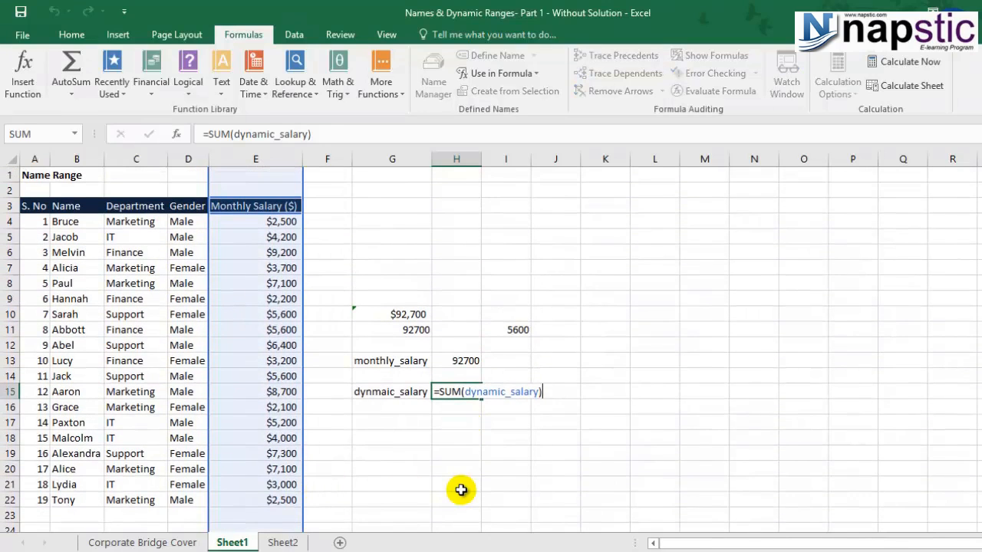
key("Escape")
left_click(461, 362)
left_click(464, 393)
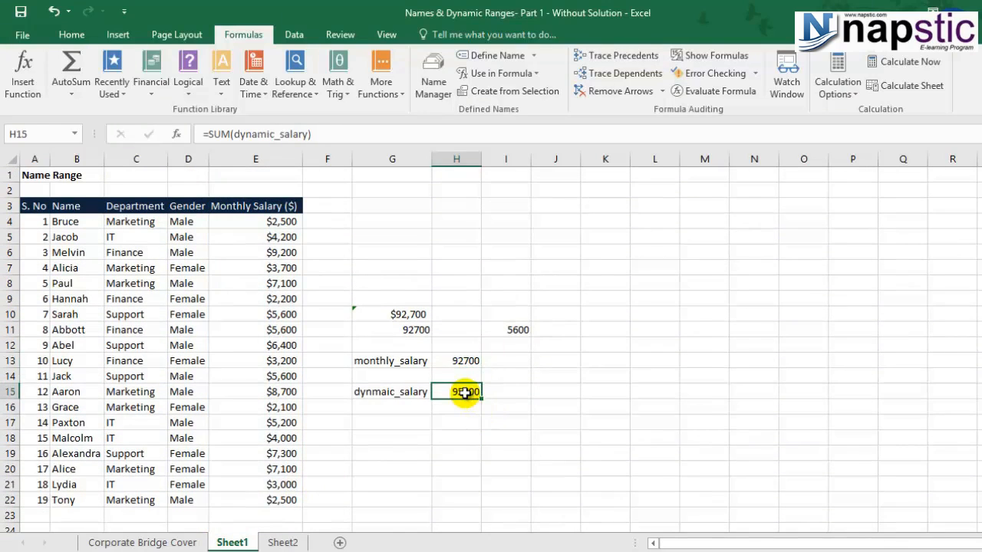
scroll(224, 480, "down", 1)
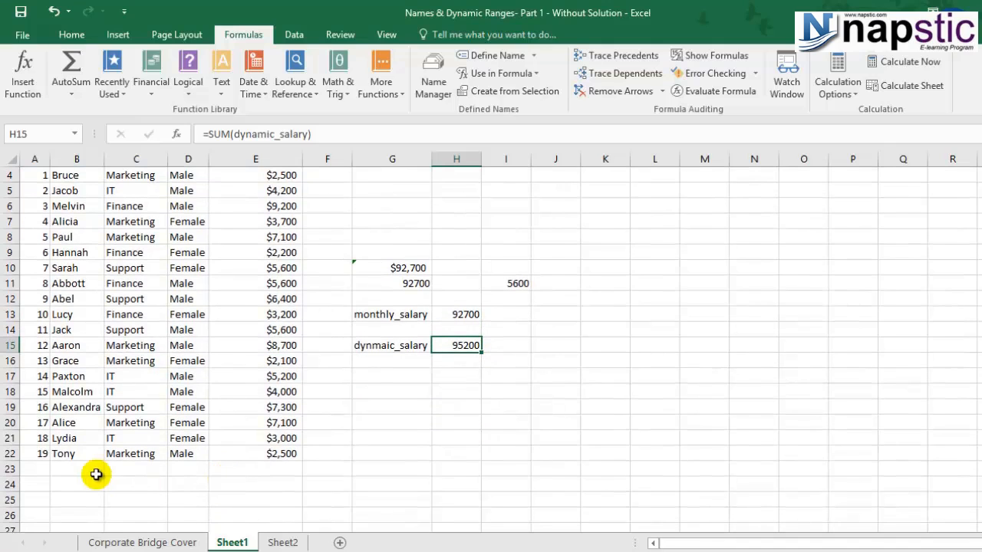
Add employee 20 in row 23 with a name, Finance, Male and $2,200 salary
left_click(38, 469)
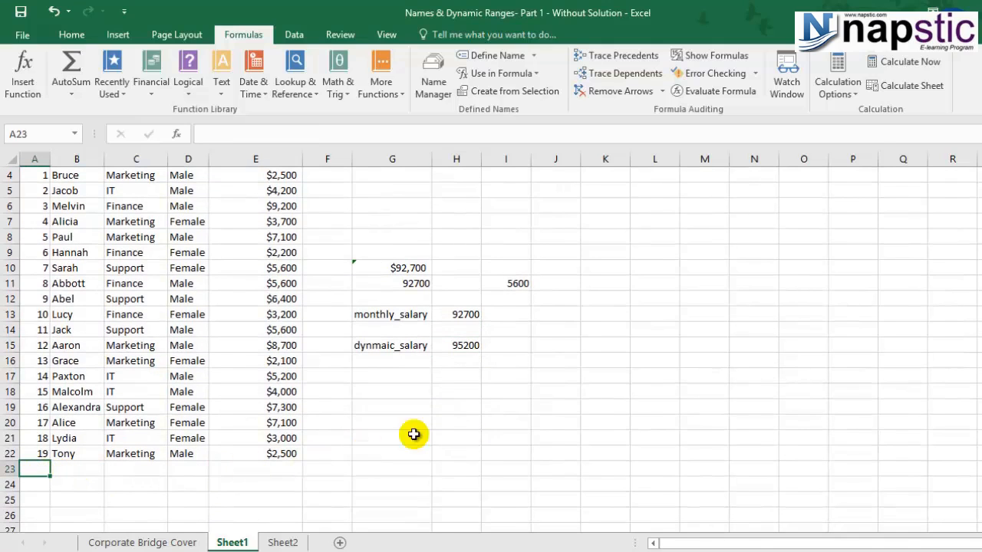
left_click(453, 347)
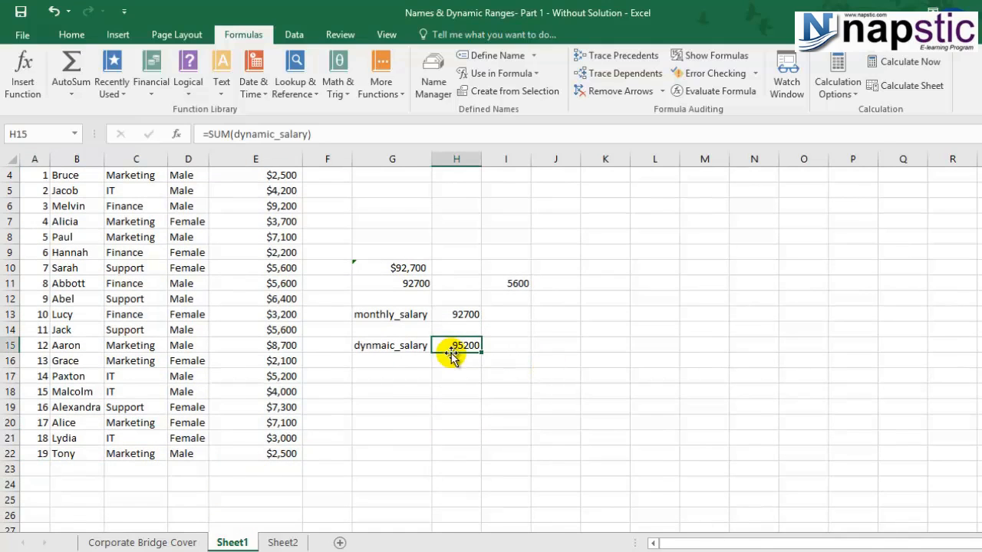
left_click(28, 469)
type("20")
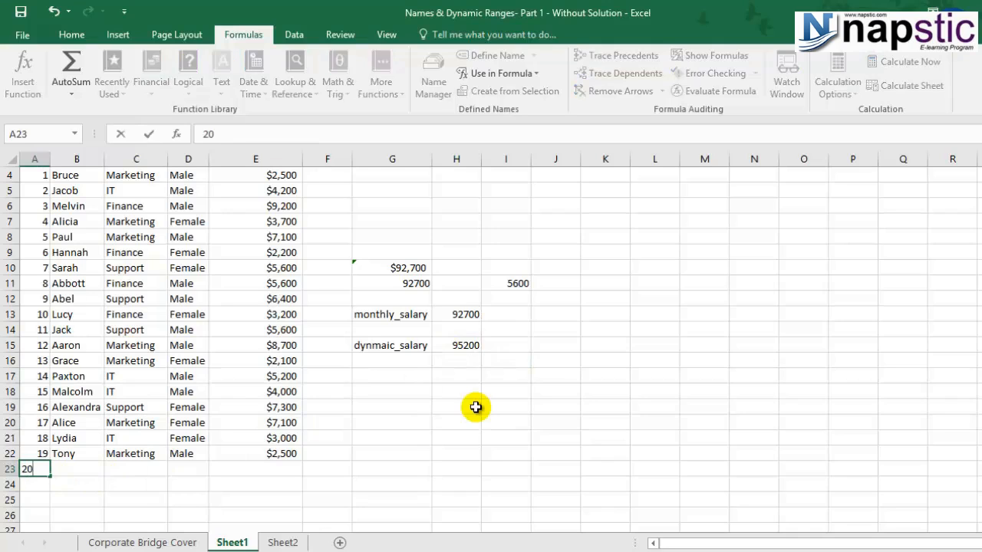
key("Tab")
type("David")
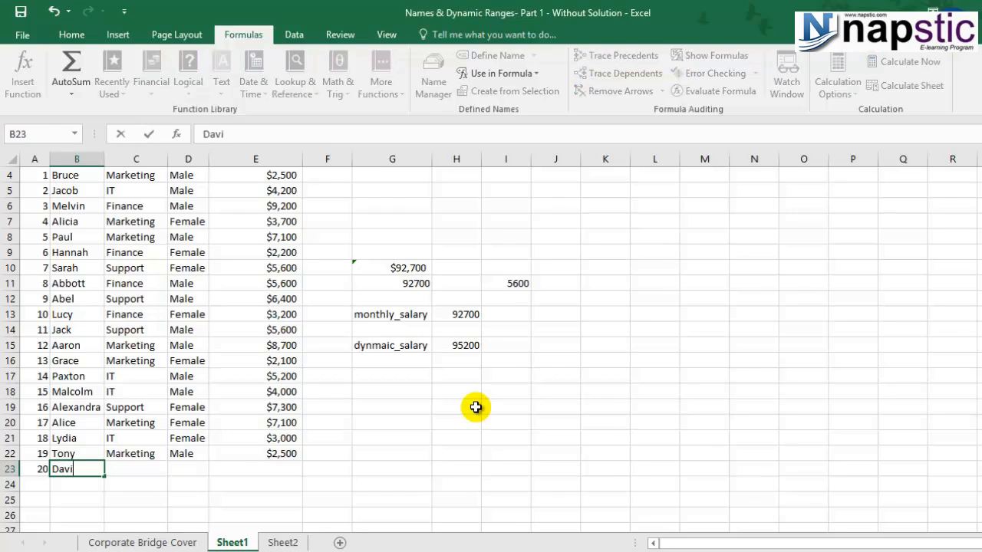
key("Tab")
type("Finance")
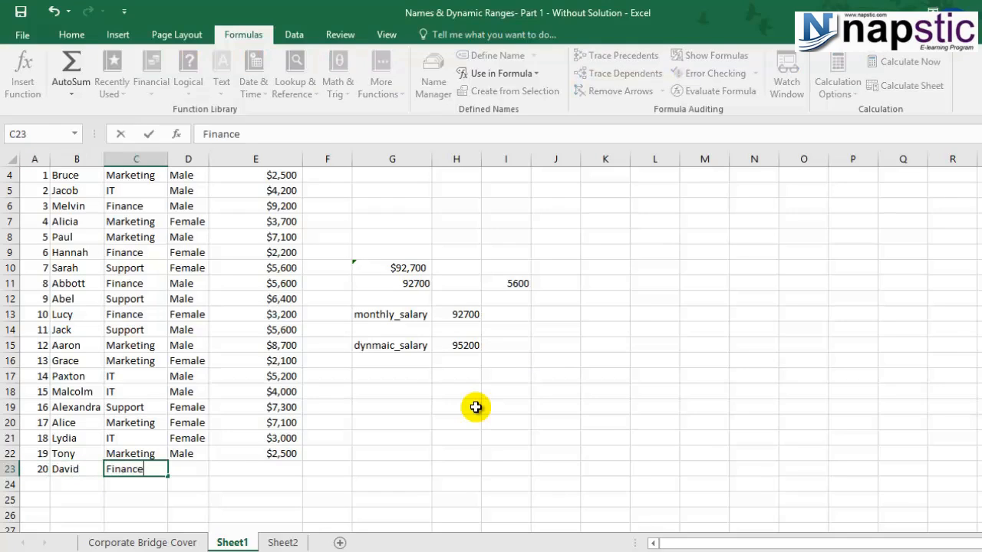
key("Tab")
type("M")
key("Tab")
type("2200")
key("Return")
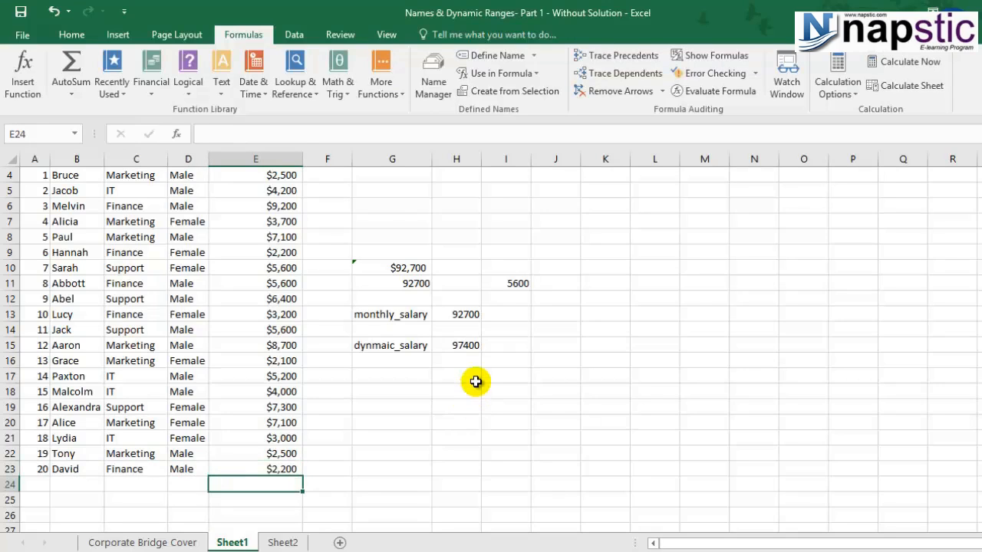
Verify H15's dynamic range now reaches row 23, totalling 97400
left_click(461, 346)
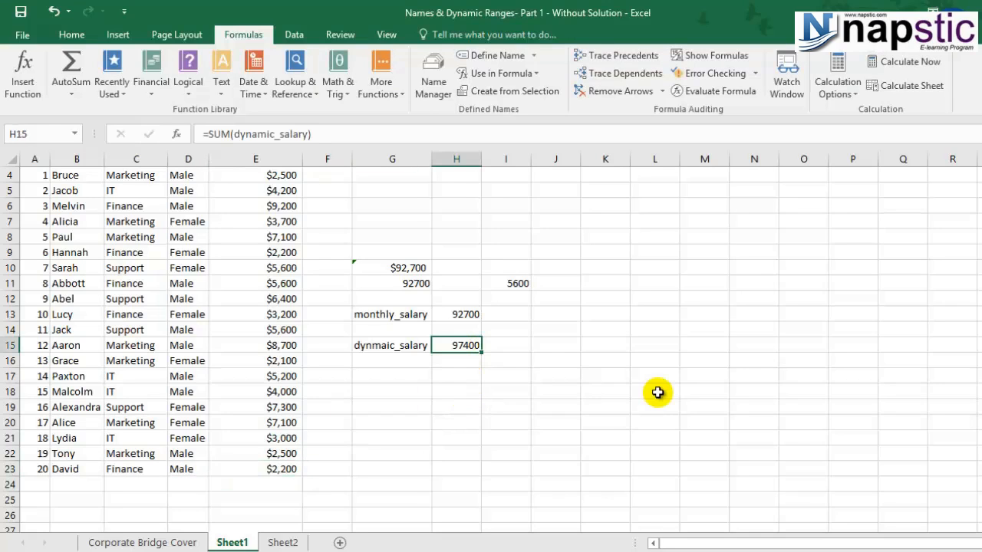
key("F2")
scroll(623, 394, "up", 1)
scroll(623, 393, "down", 1)
key("Escape")
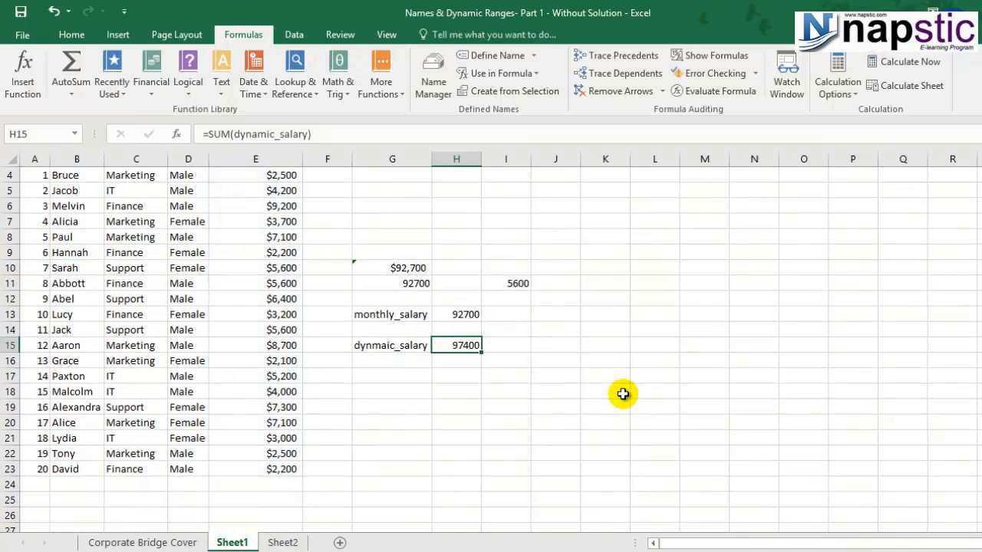